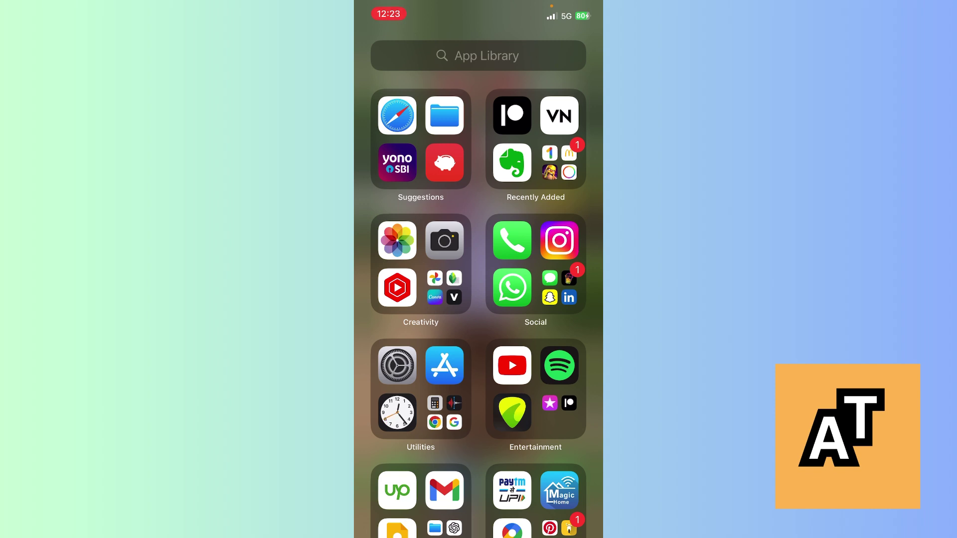
Launch Patreon to the Posts feed, then open and dismiss the account profile sheet
click(513, 116)
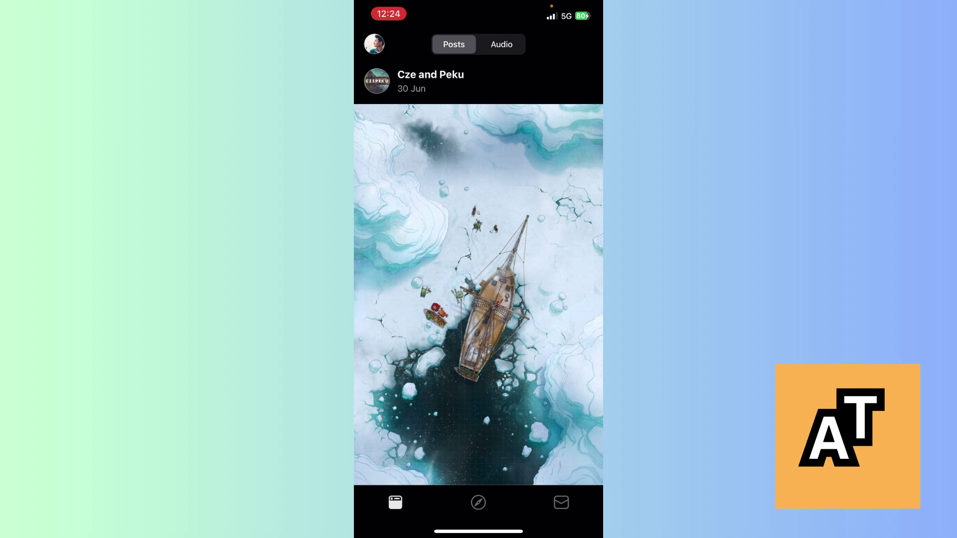
click(375, 44)
Search creators for 'Har' and open Harrie's creator page
click(478, 503)
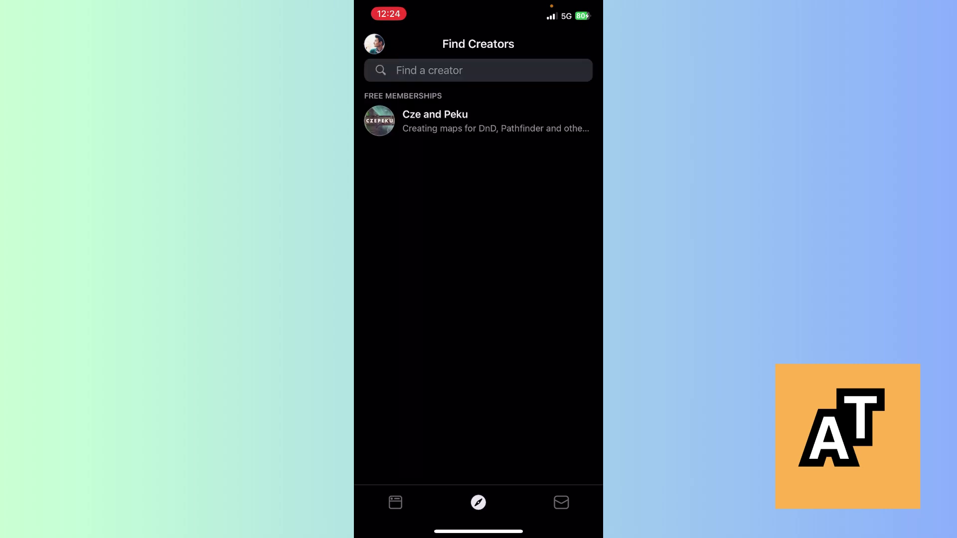
click(478, 69)
text(H)
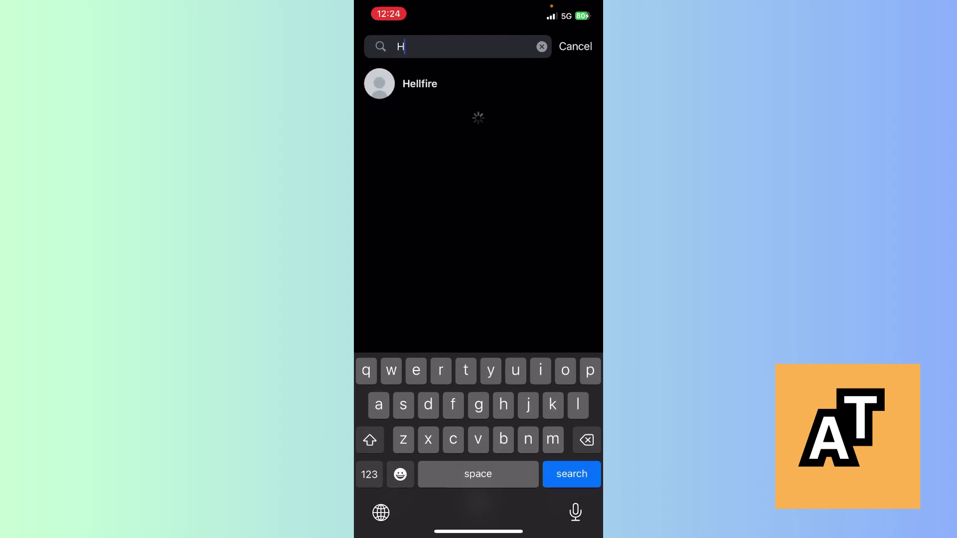
text(ar)
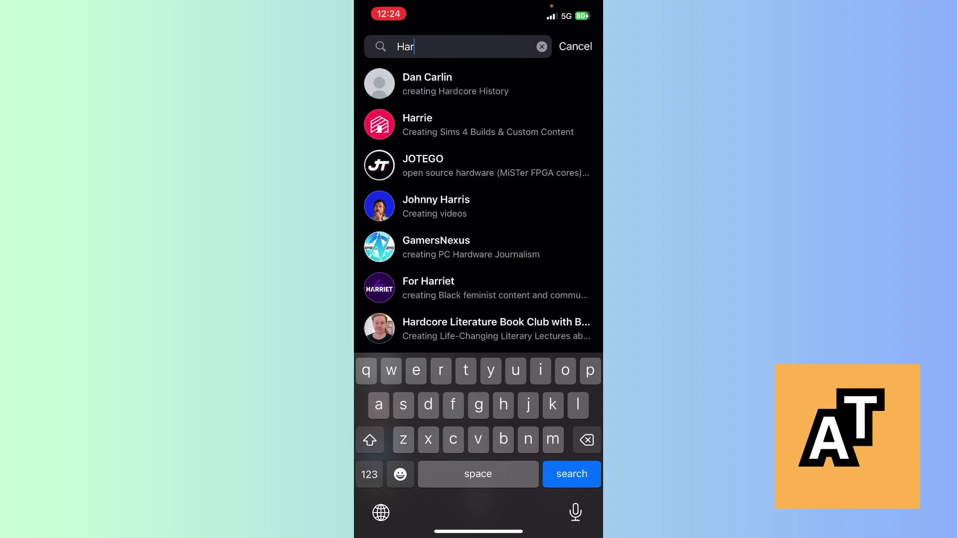
click(449, 124)
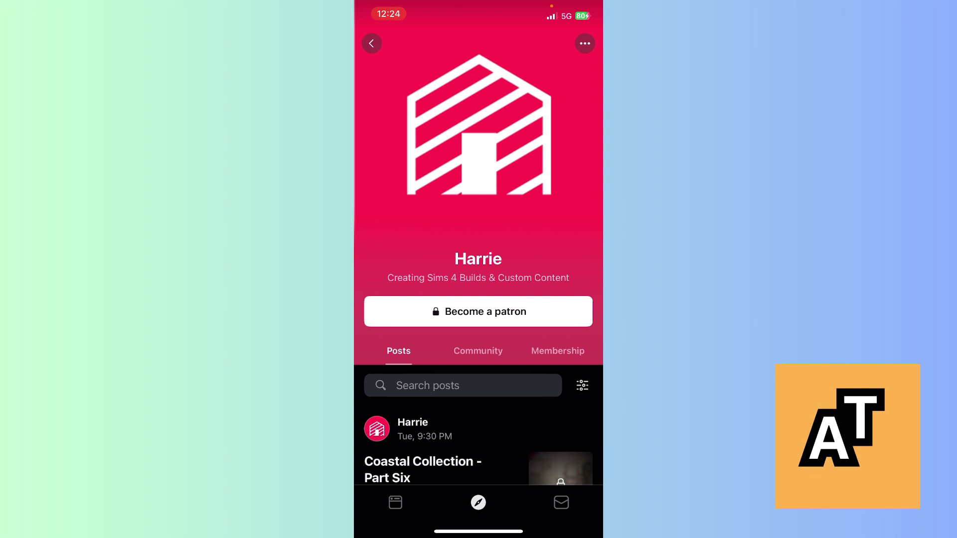
Choose Become a patron on Harrie's page to reach the $2/month Studio tier checkout
click(478, 312)
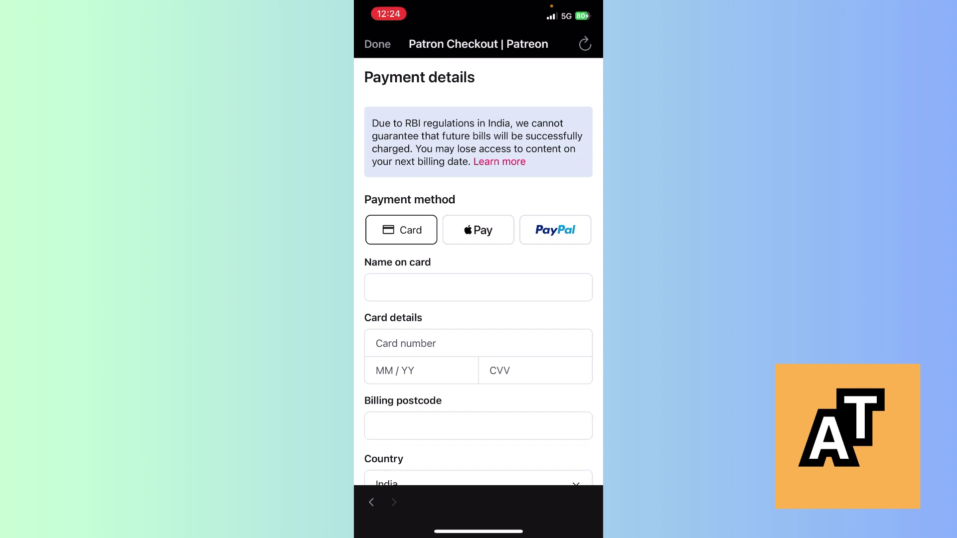
scroll(478, 272, down, 2)
scroll(478, 271, down, 3)
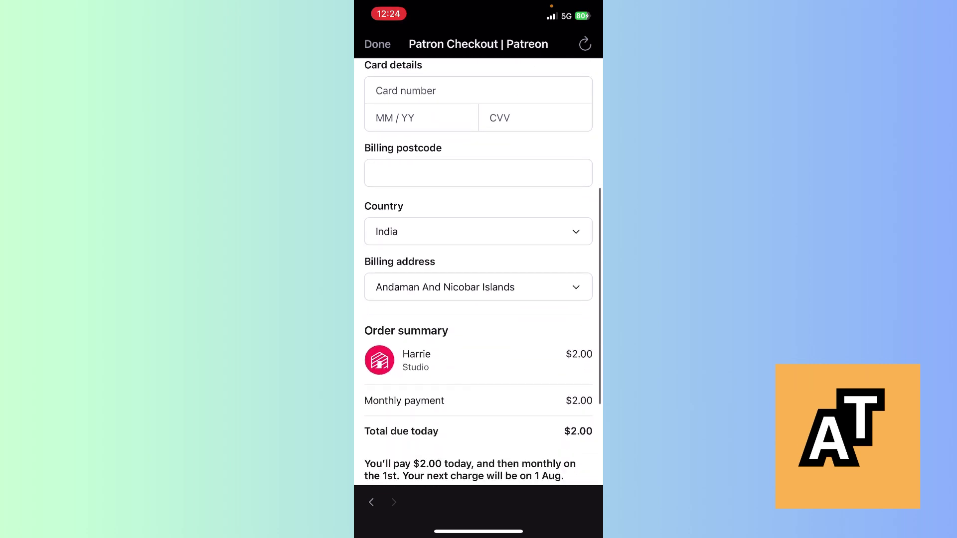
scroll(479, 271, up, 3)
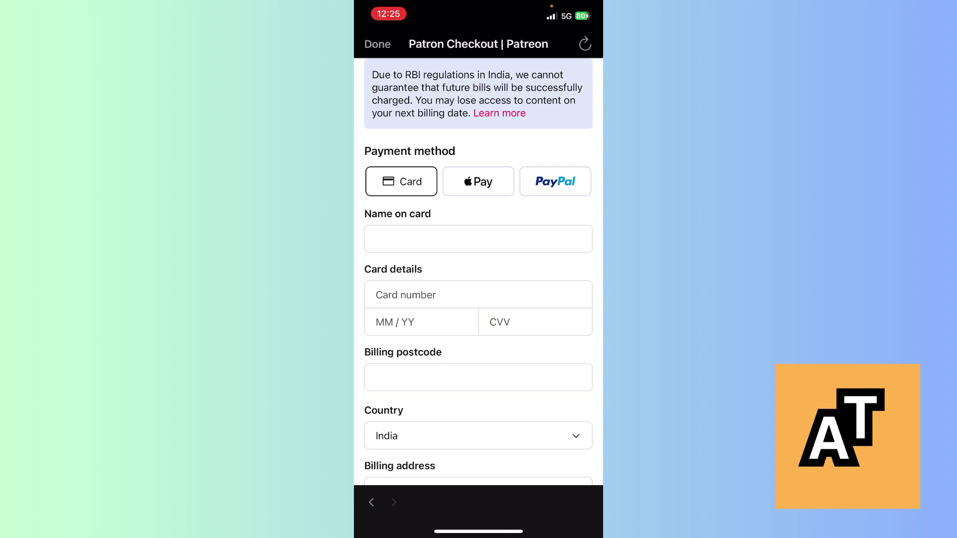
scroll(479, 299, down, 5)
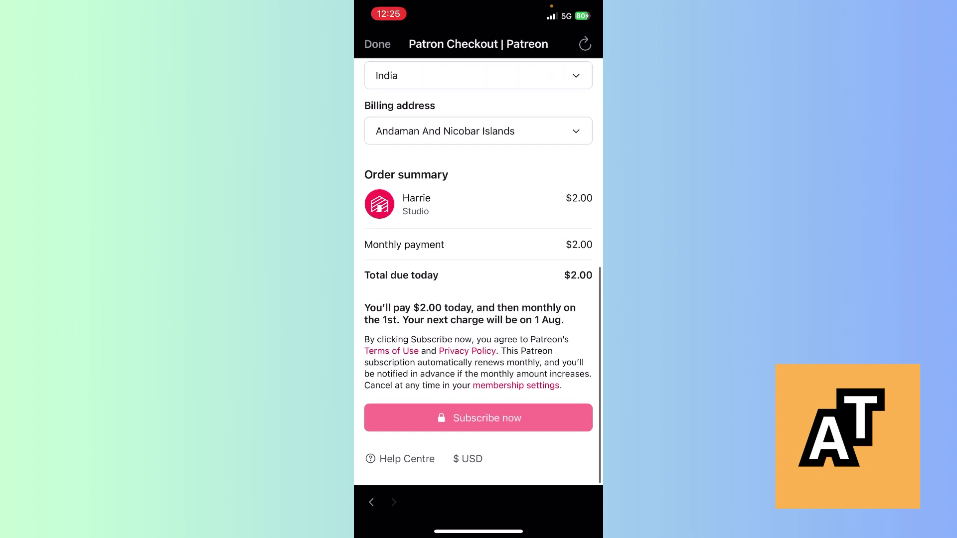
scroll(479, 299, up, 2)
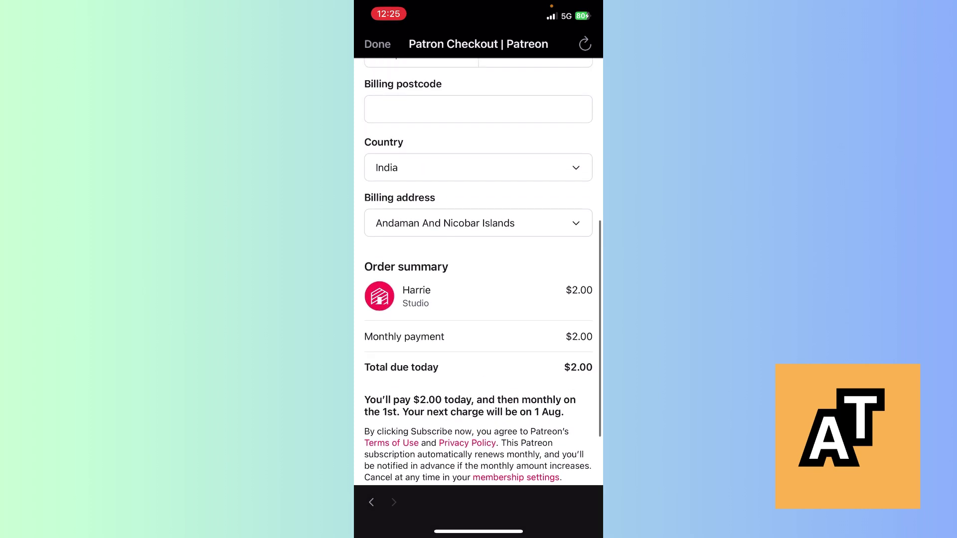